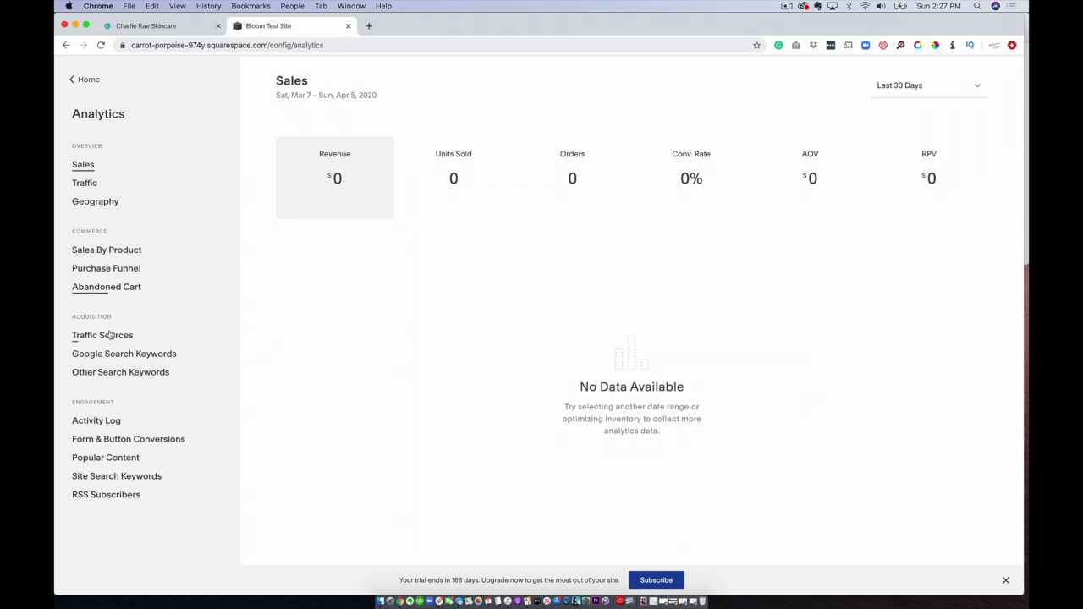
Step: Connect the Bloom Test Site's Google Search Keywords analytics to Google Search Console and allow the requested Google account access
click(115, 356)
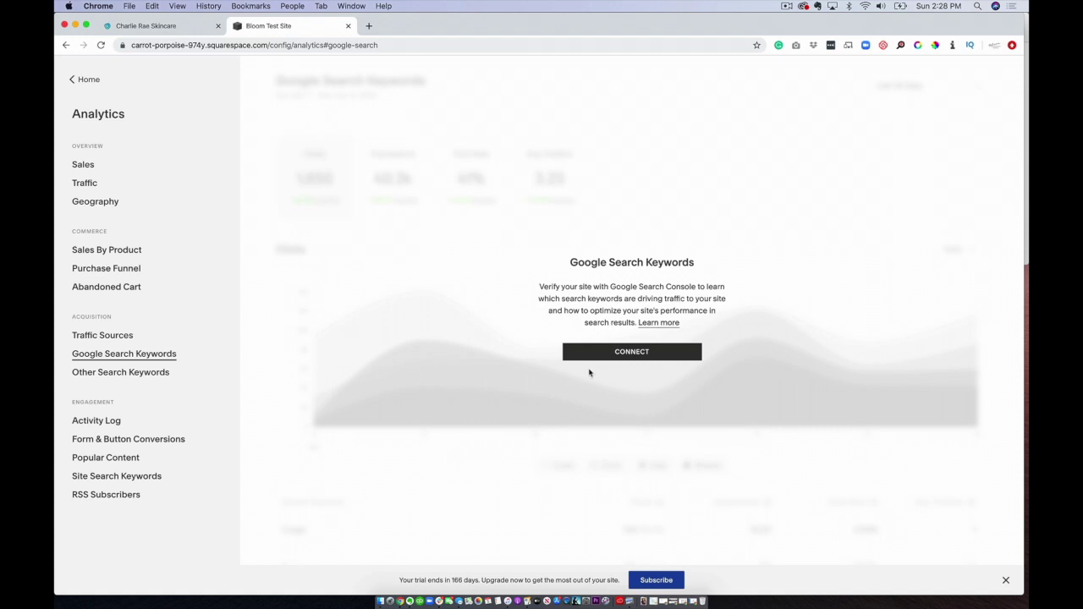
click(635, 354)
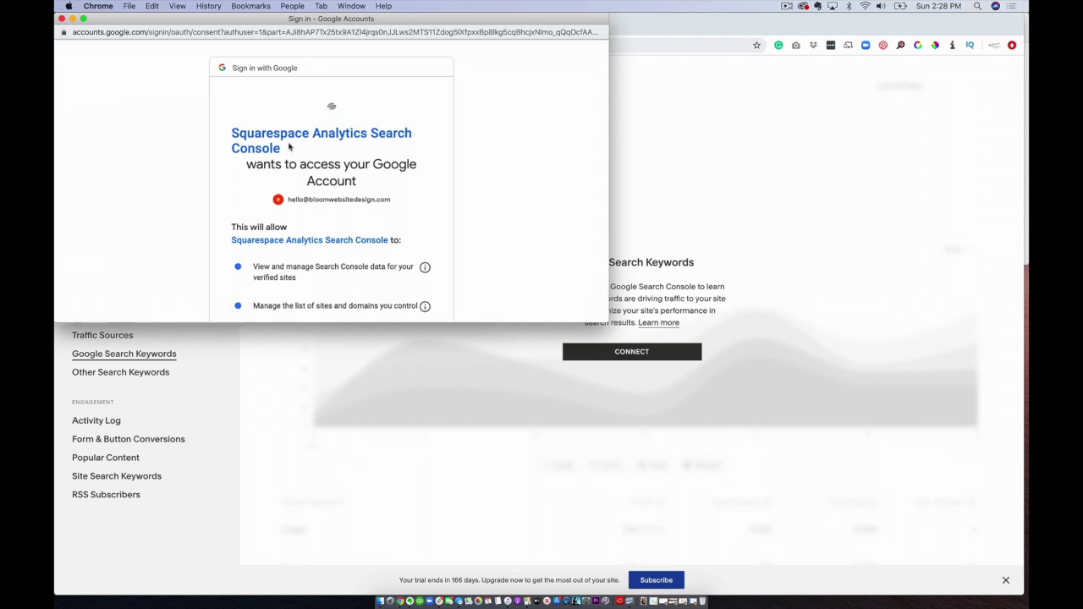
scroll(290, 145, down, 5)
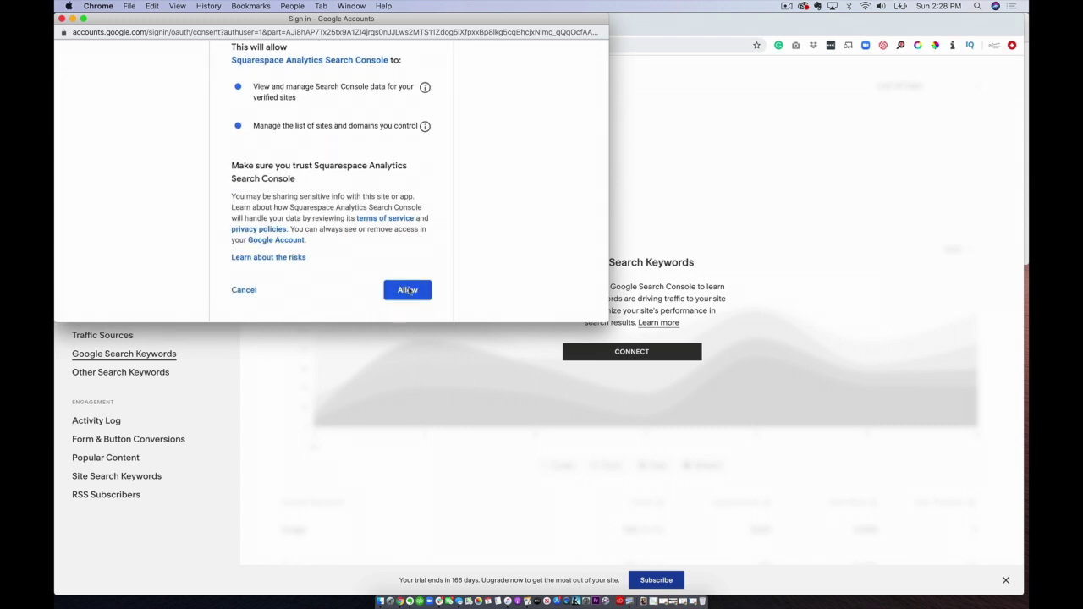
click(409, 290)
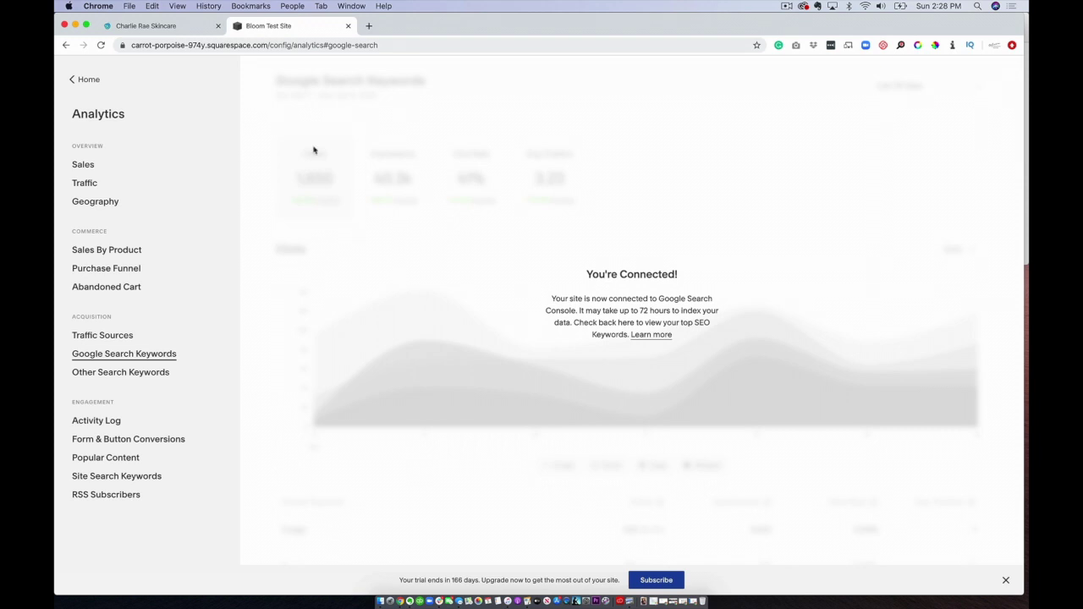
Step: Switch to the Charlie Rae Skincare site and set its Google Search Keywords report to Last 30 Days
click(168, 31)
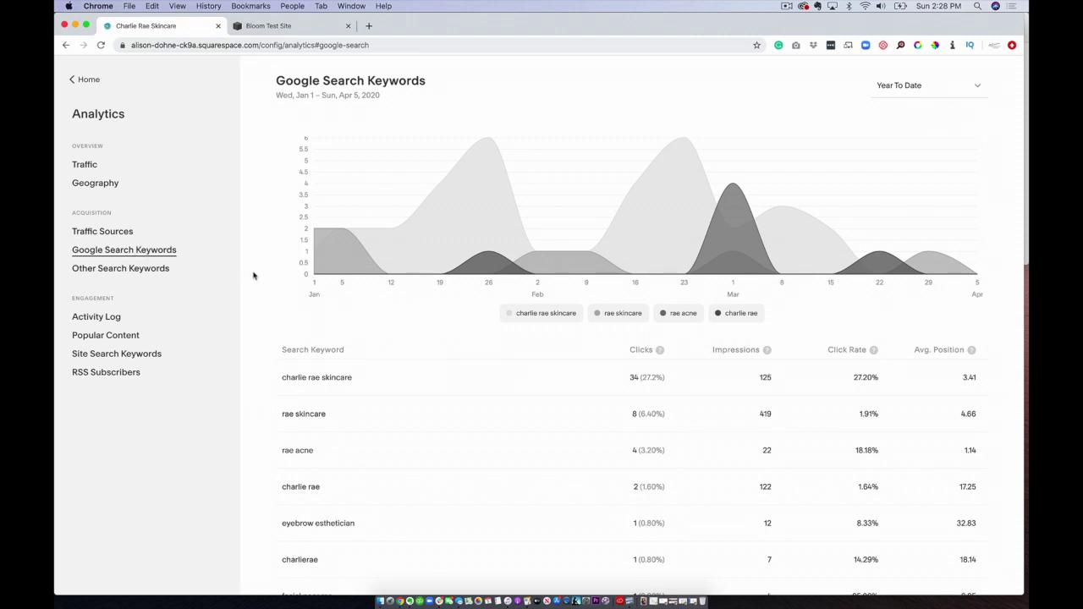
click(936, 85)
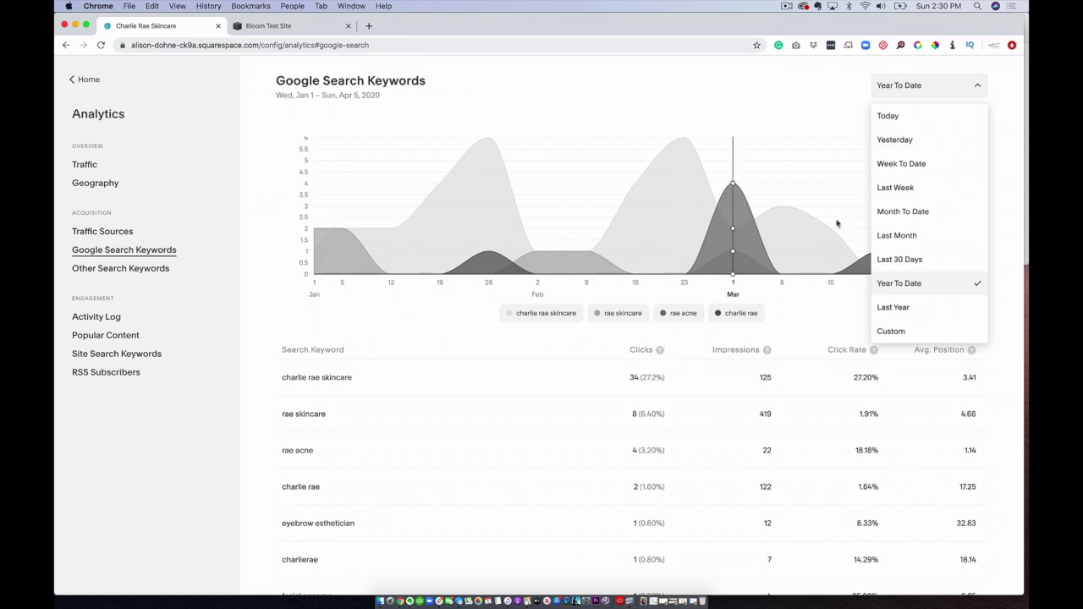
click(922, 263)
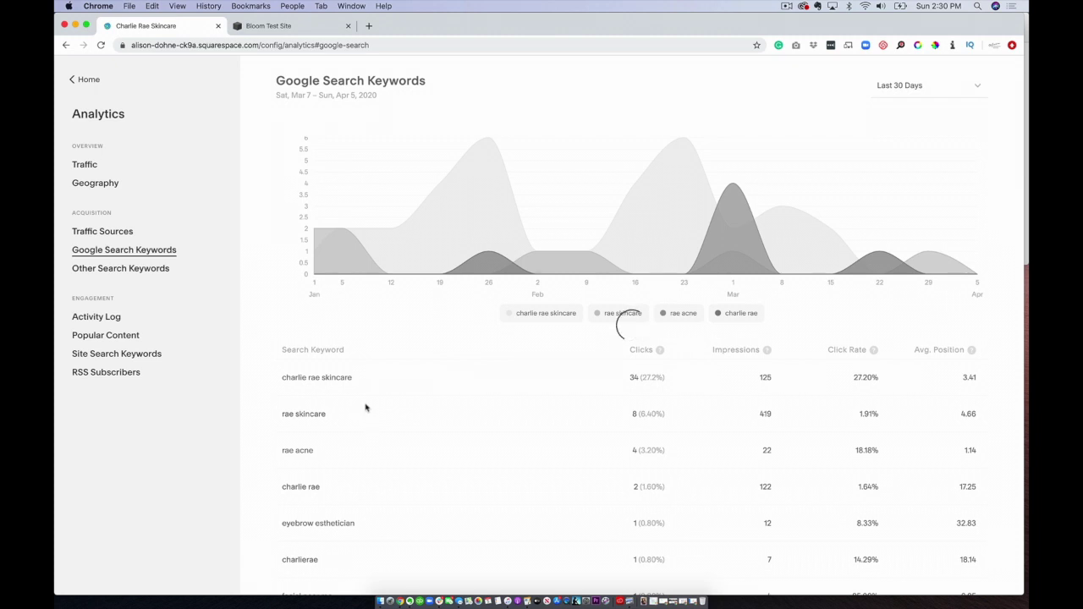
Step: Read the explanations of the Clicks, Impressions, Click Rate and Avg. Position columns in the search keyword table
scroll(561, 451, down, 3)
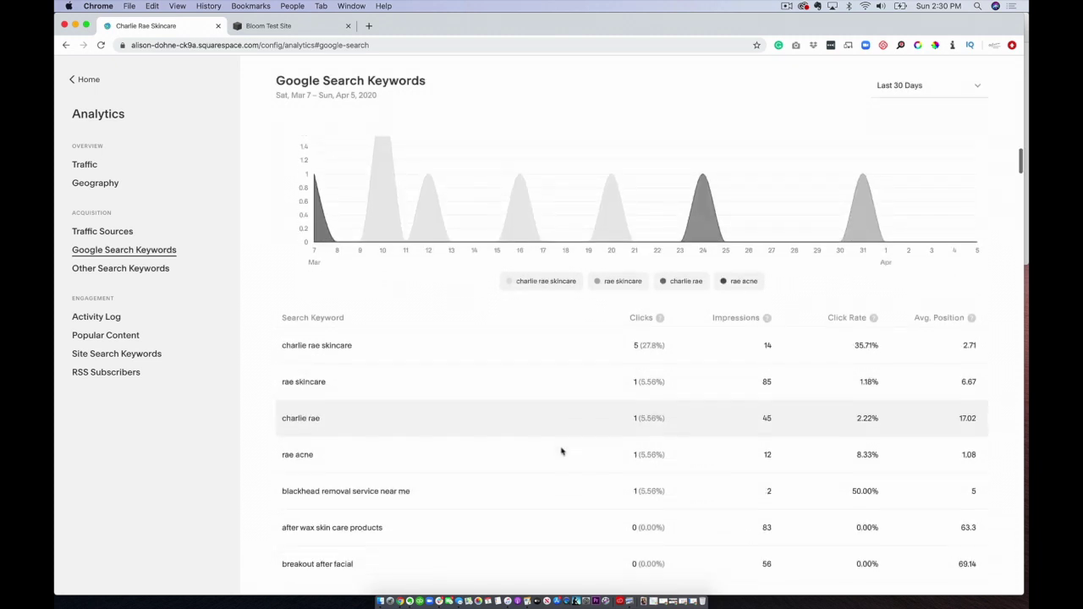
scroll(561, 451, down, 1)
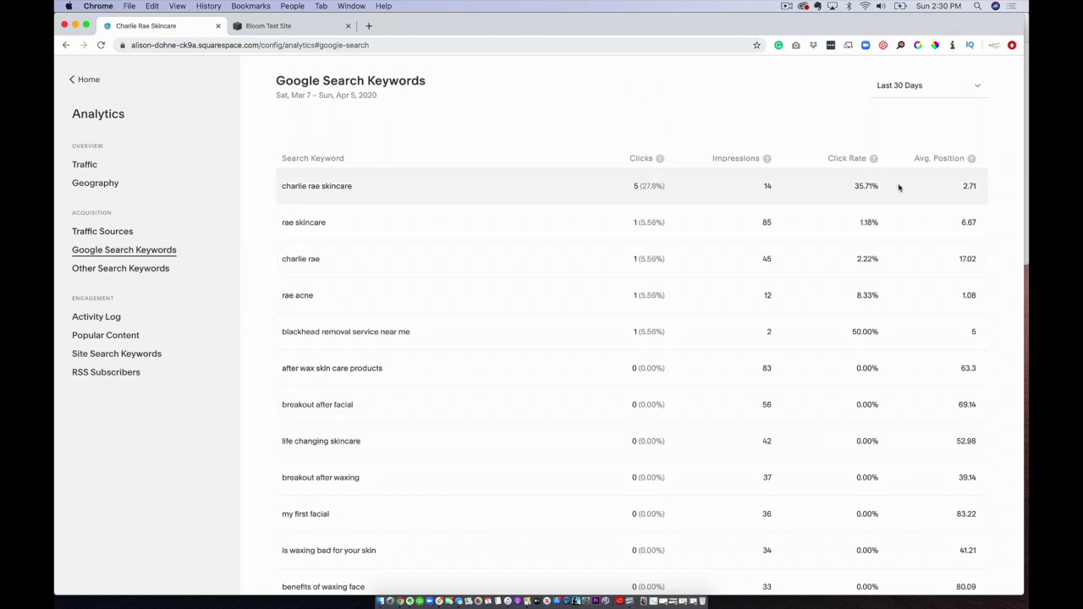
mouse_move(660, 158)
mouse_move(766, 165)
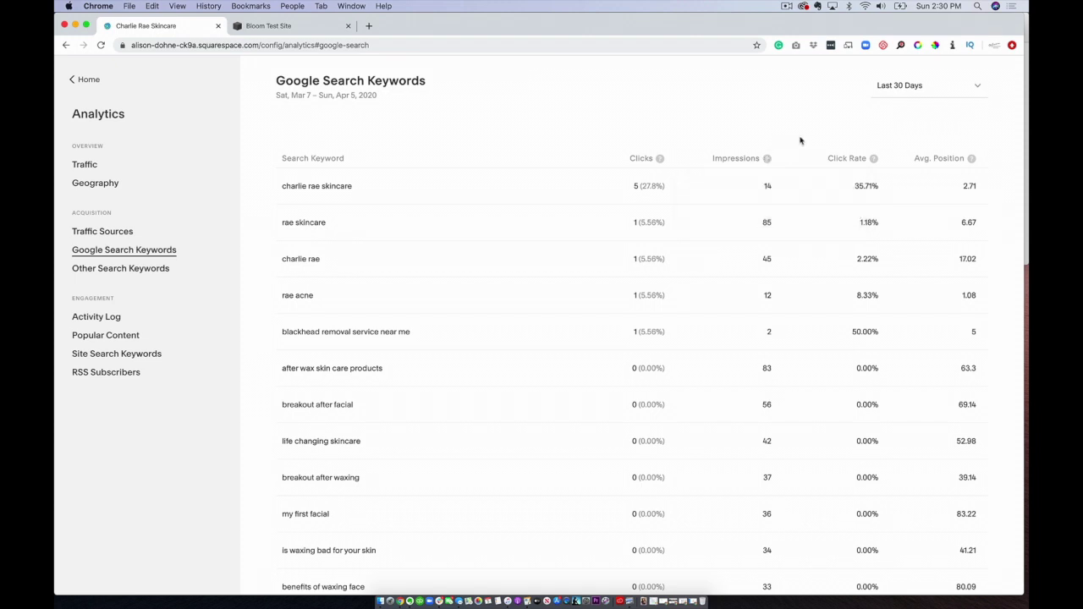
mouse_move(874, 159)
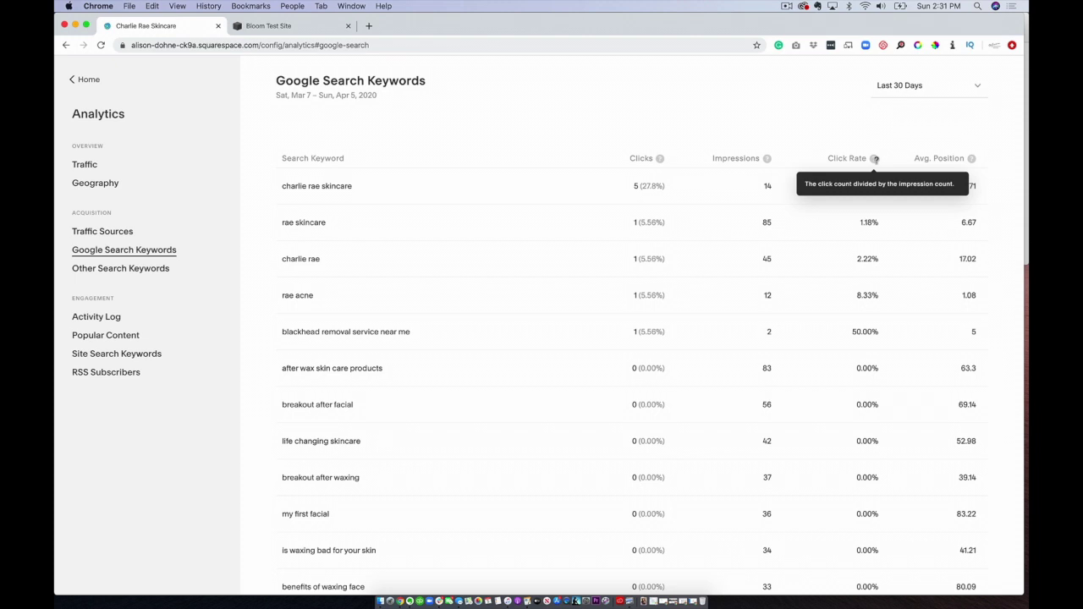
mouse_move(971, 159)
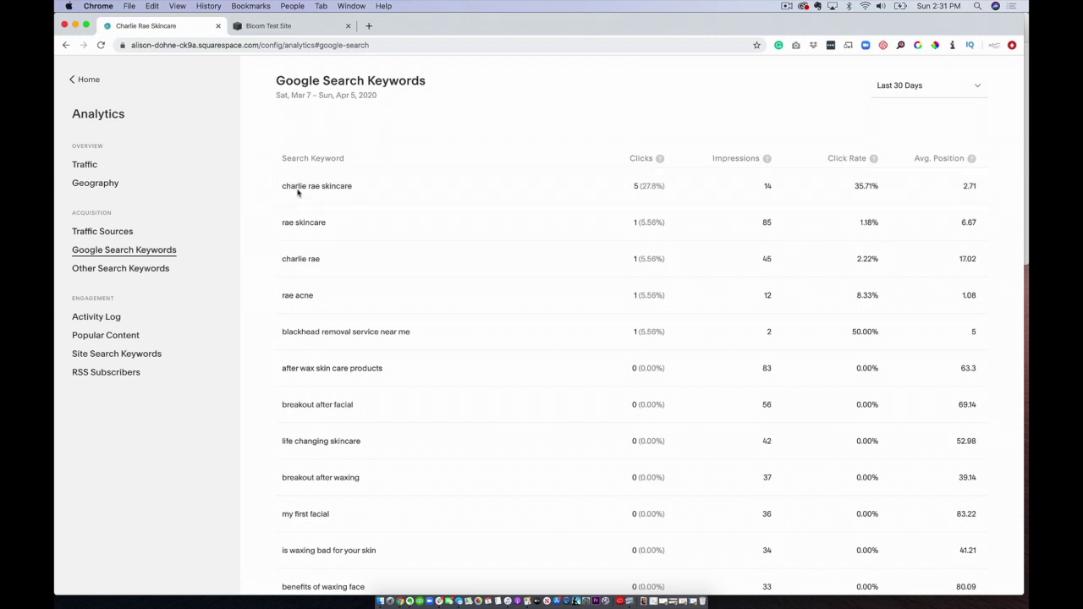
Step: Examine the search keywords for the last 30 days, comparing their clicks, impressions and average positions with the report's overall figures
scroll(338, 195, down, 1)
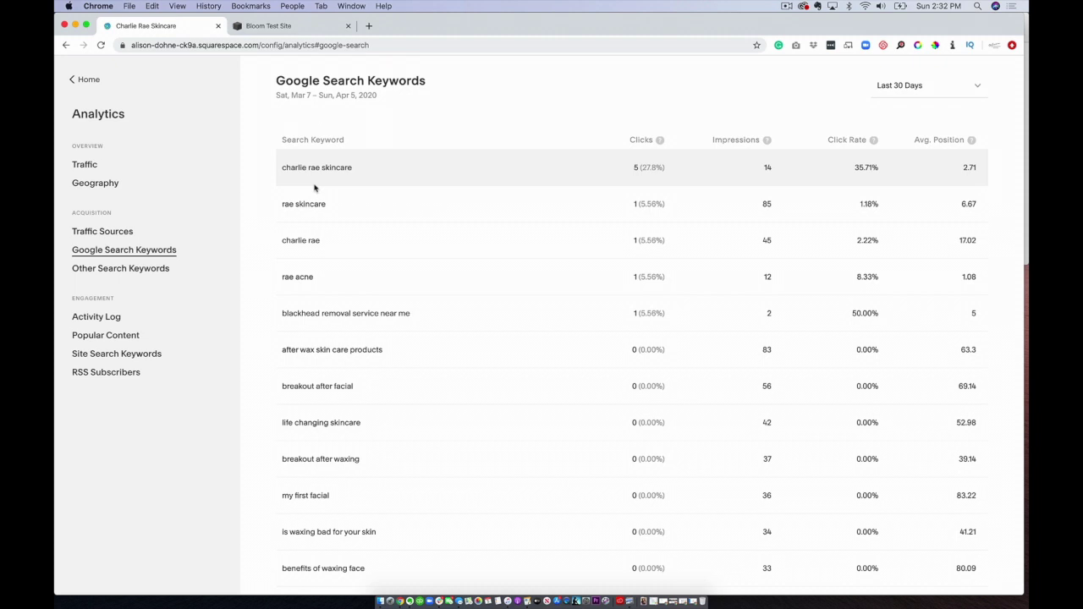
scroll(359, 288, down, 4)
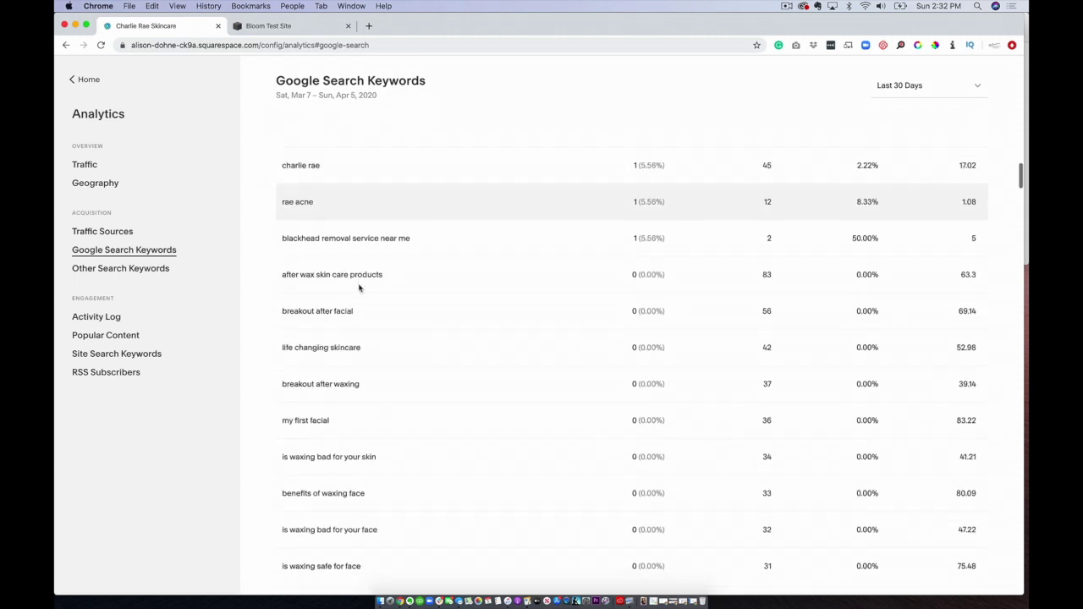
scroll(358, 287, up, 2)
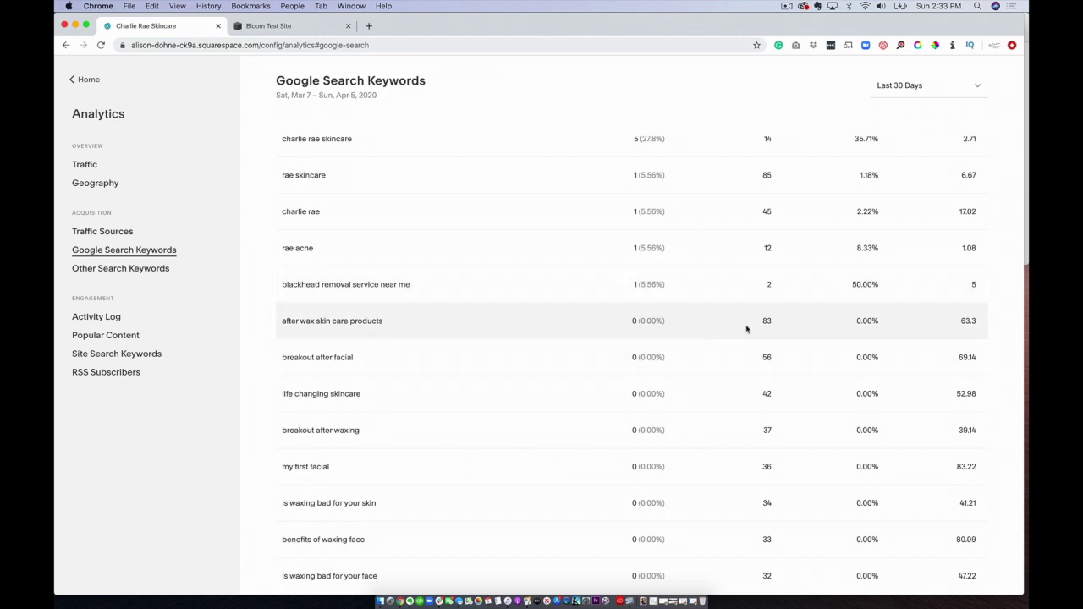
scroll(749, 328, up, 4)
scroll(749, 327, down, 3)
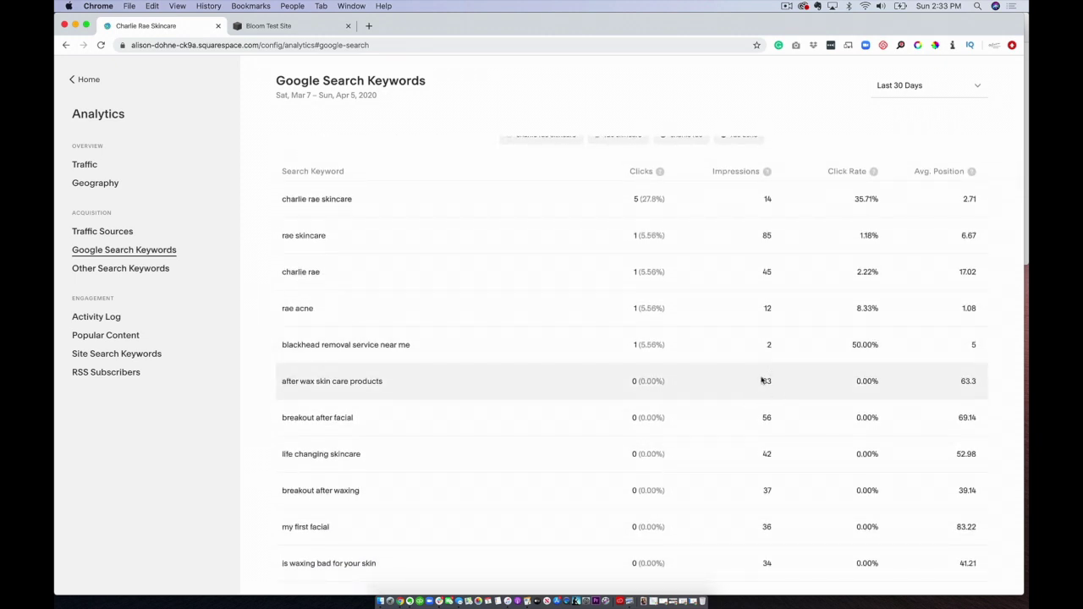
scroll(766, 389, down, 3)
scroll(367, 342, down, 3)
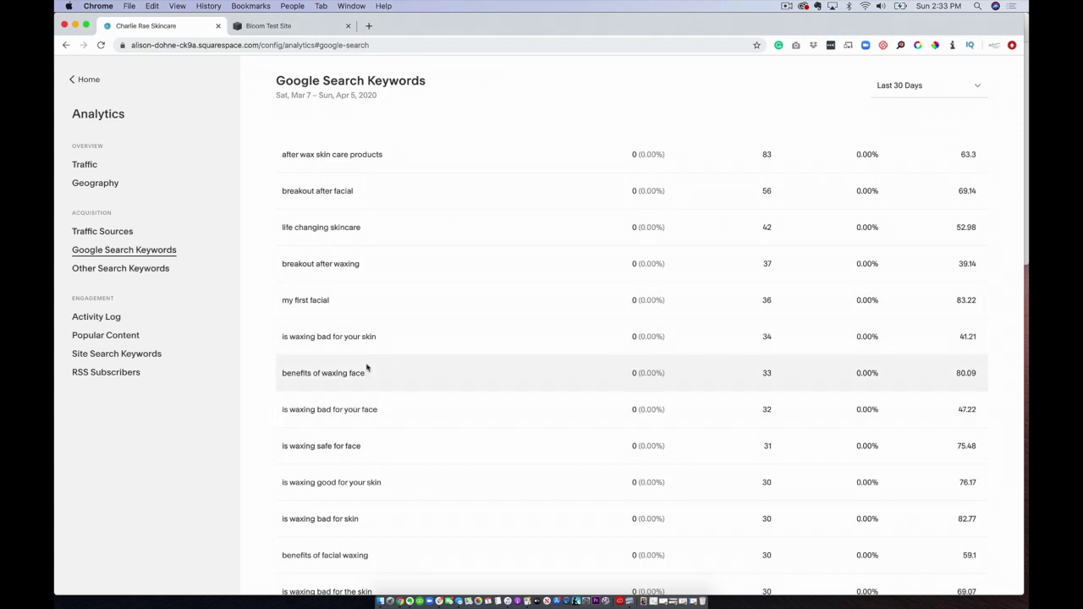
scroll(367, 367, down, 3)
scroll(367, 367, down, 4)
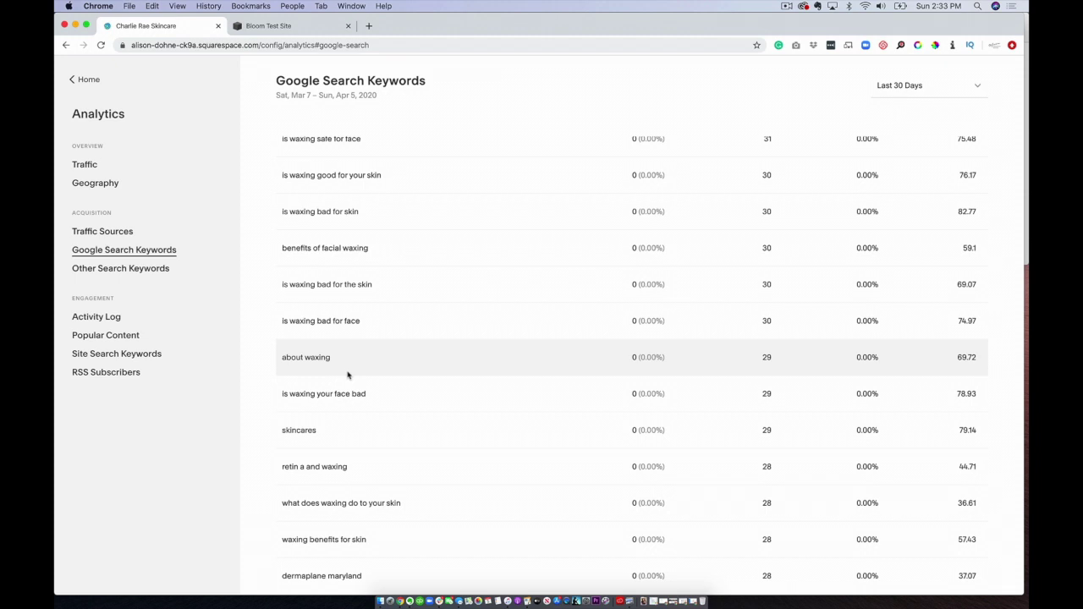
scroll(346, 374, down, 6)
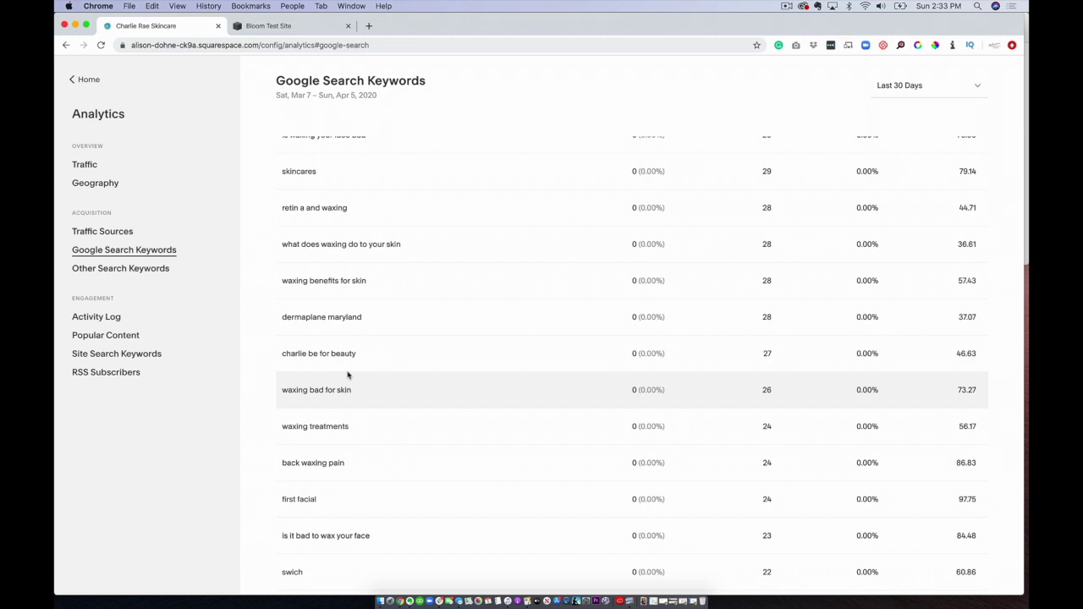
scroll(382, 232, up, 5)
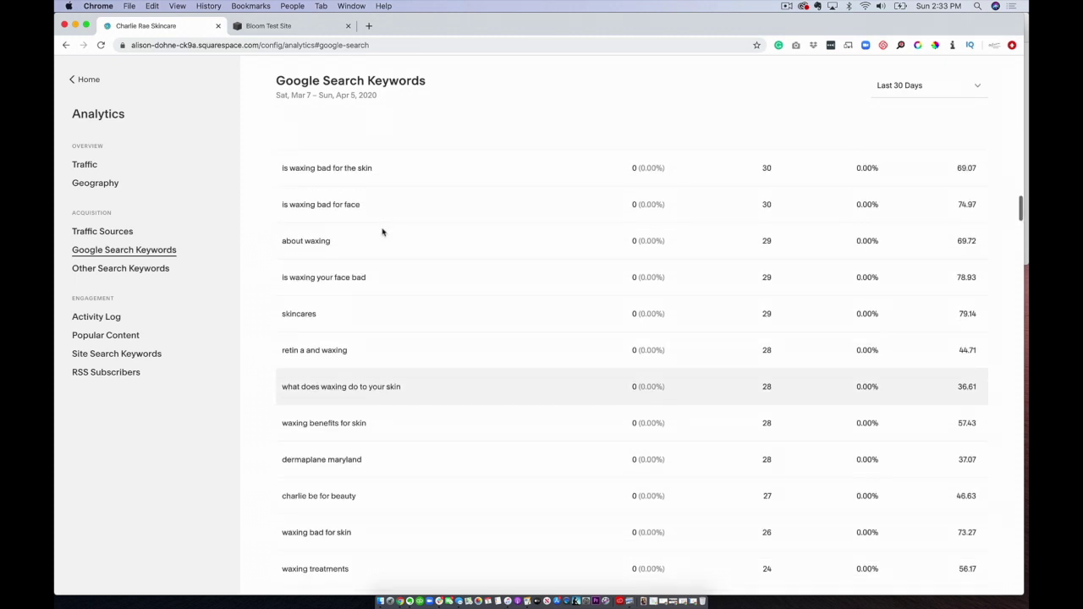
scroll(382, 232, up, 1)
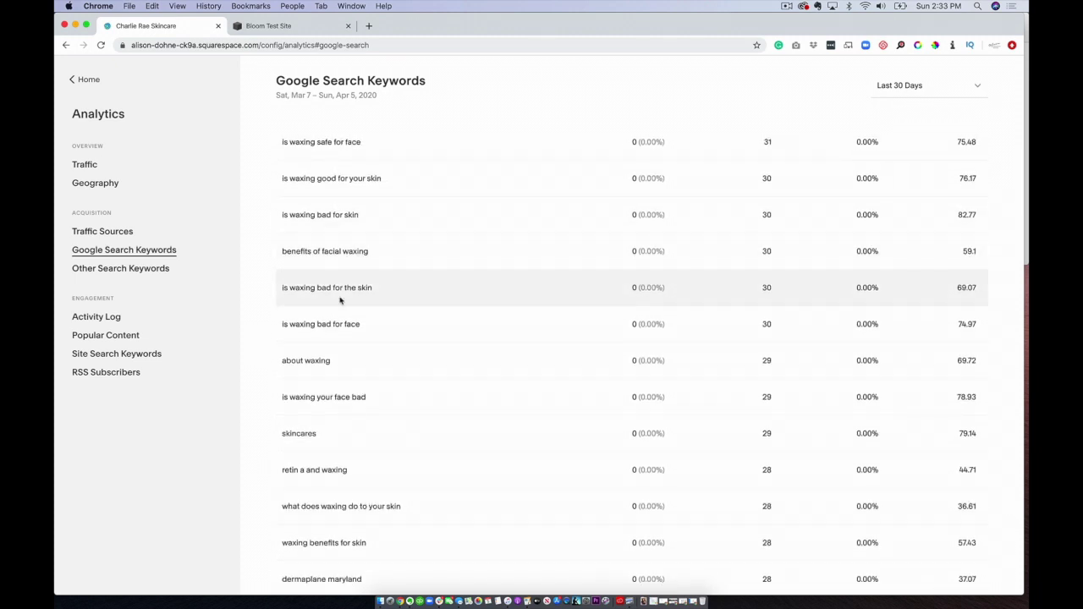
scroll(338, 292, down, 8)
scroll(340, 301, down, 7)
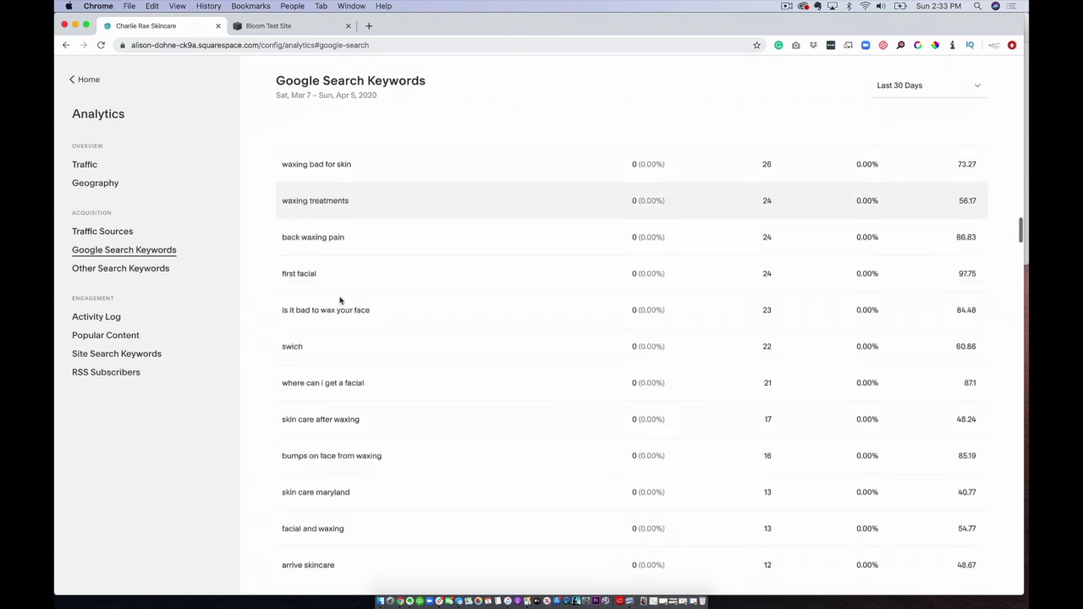
scroll(339, 296, down, 4)
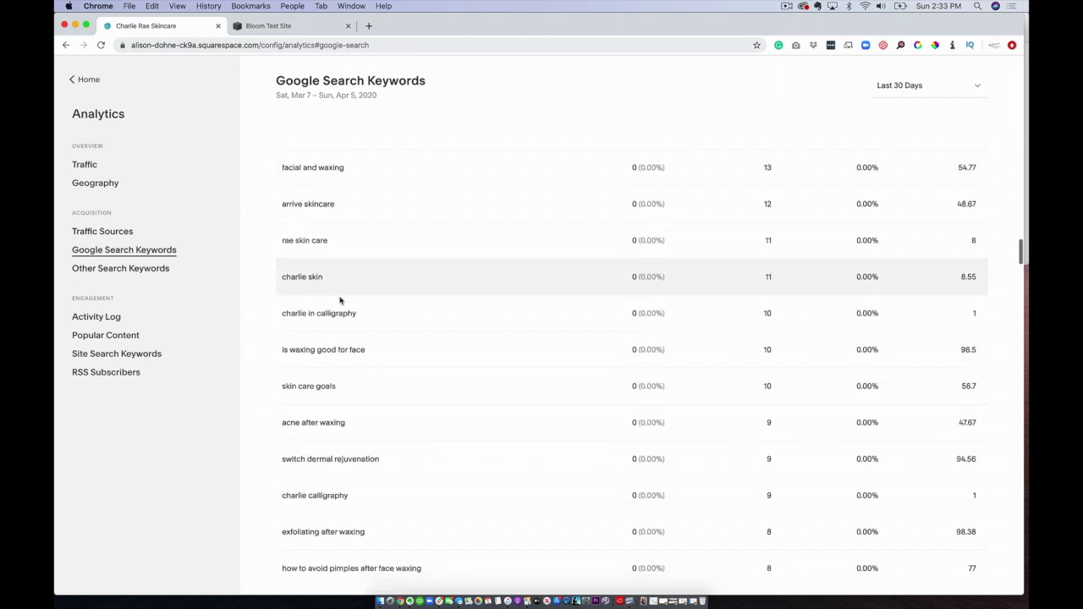
scroll(313, 197, up, 4)
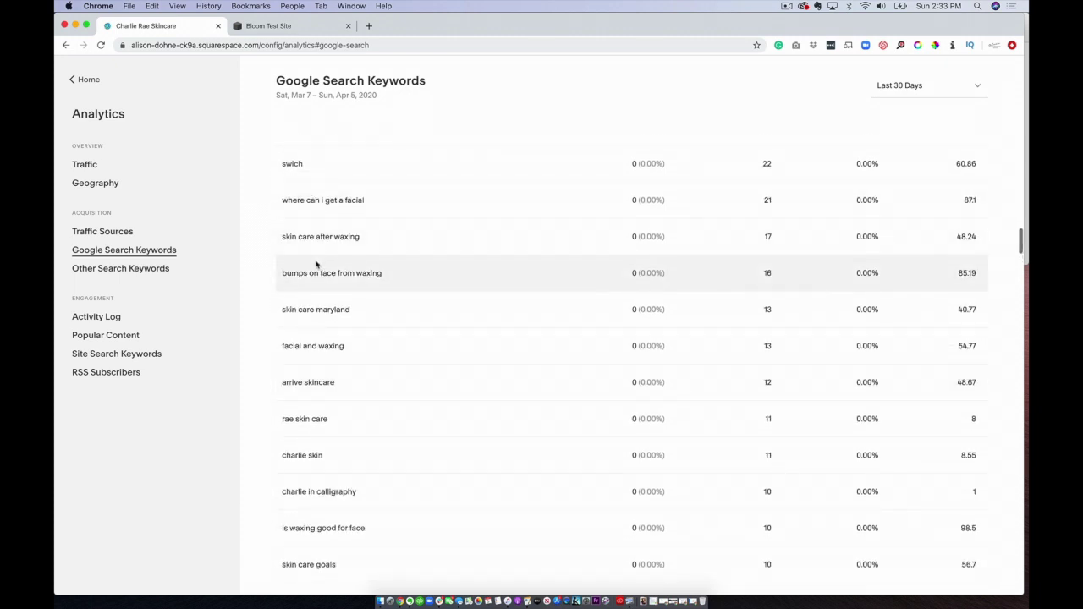
scroll(315, 265, up, 4)
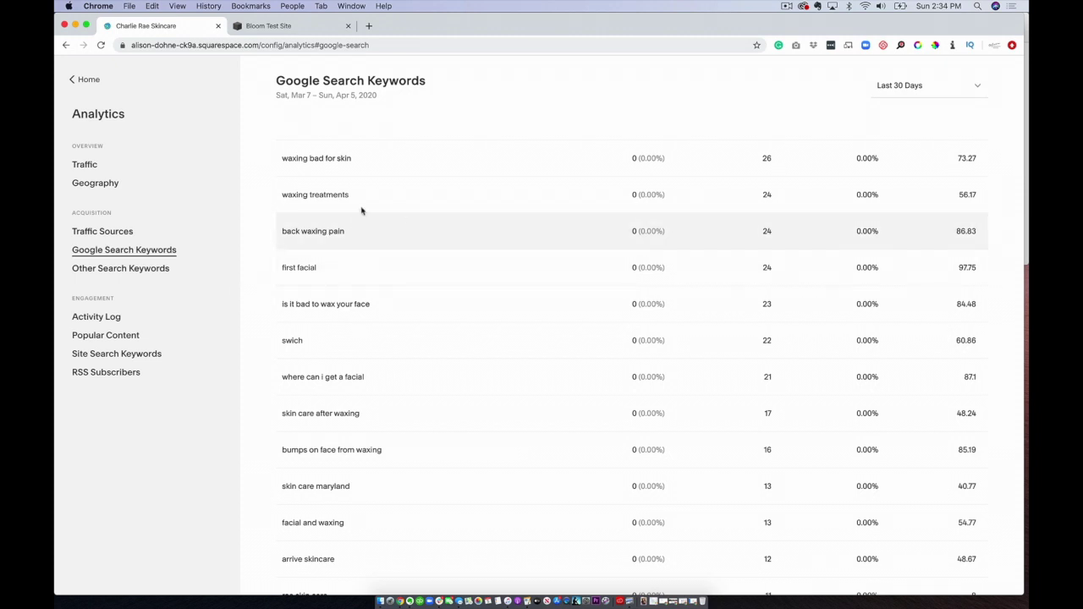
scroll(403, 196, up, 5)
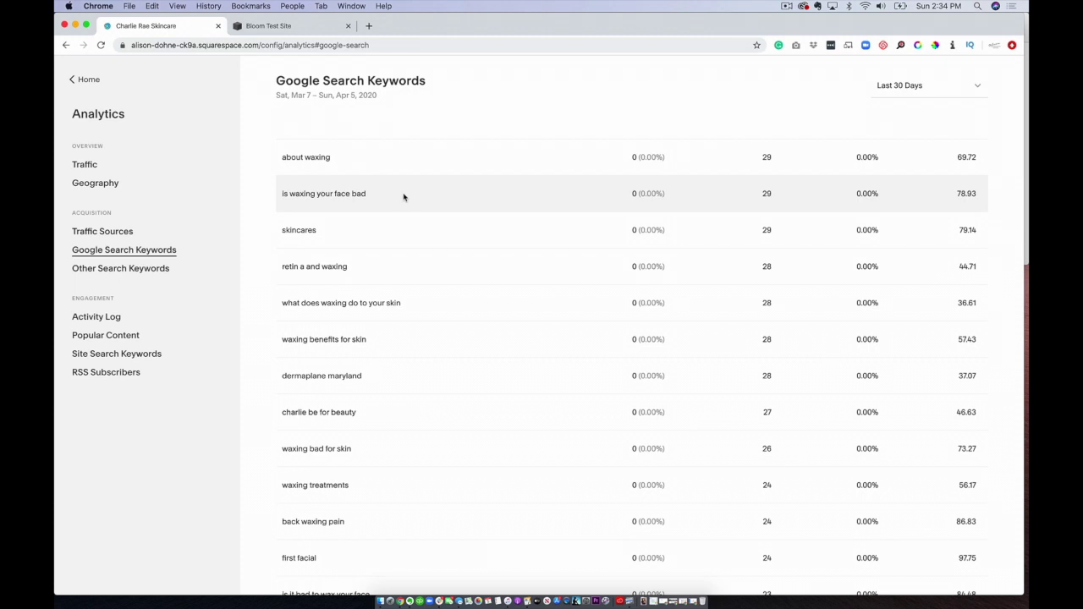
scroll(404, 197, up, 10)
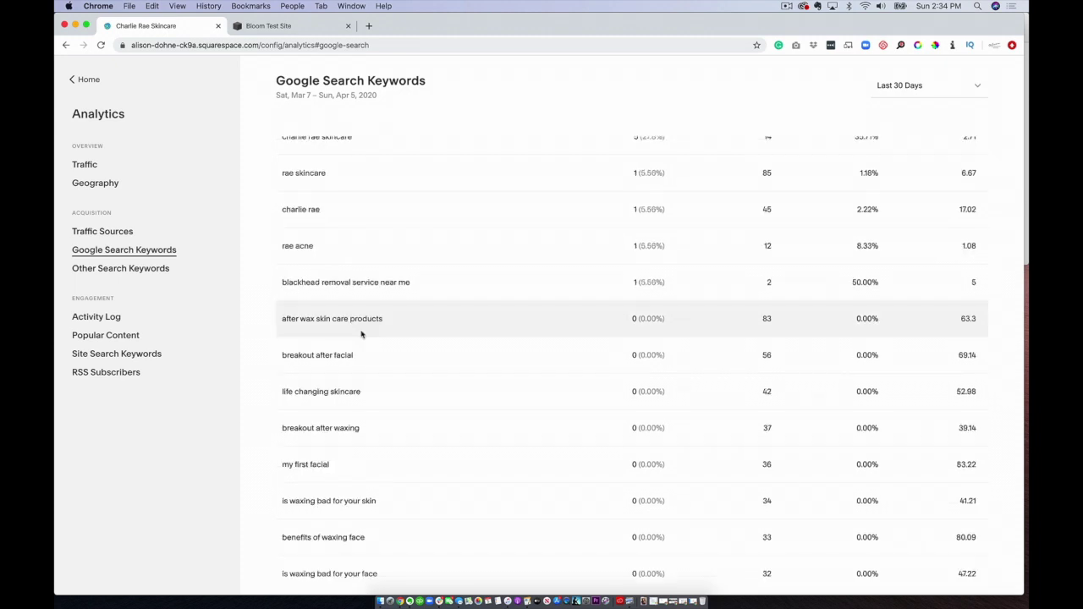
scroll(364, 338, down, 10)
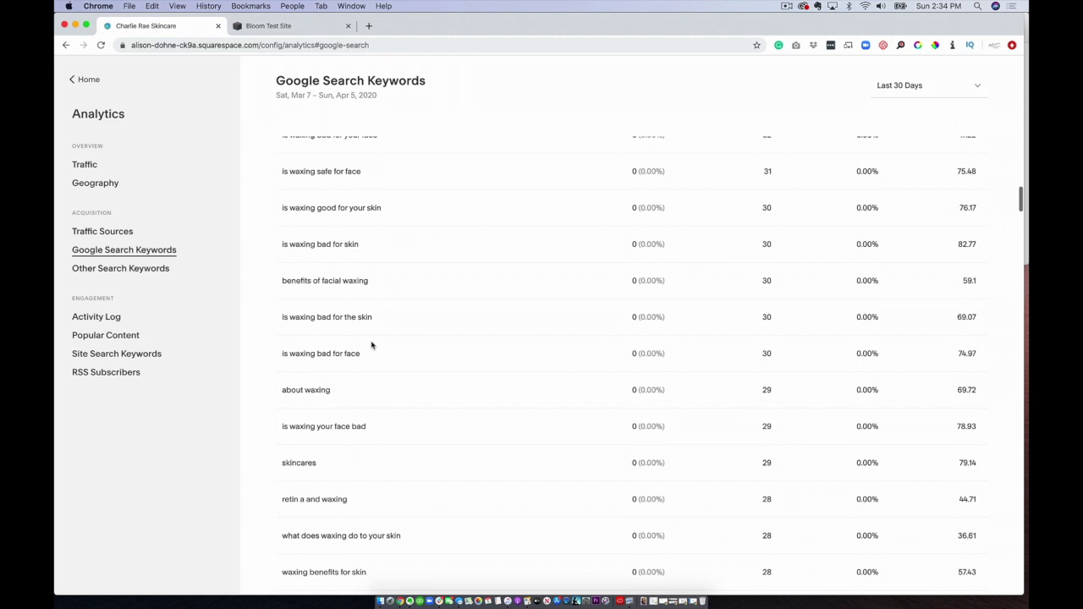
scroll(371, 344, down, 4)
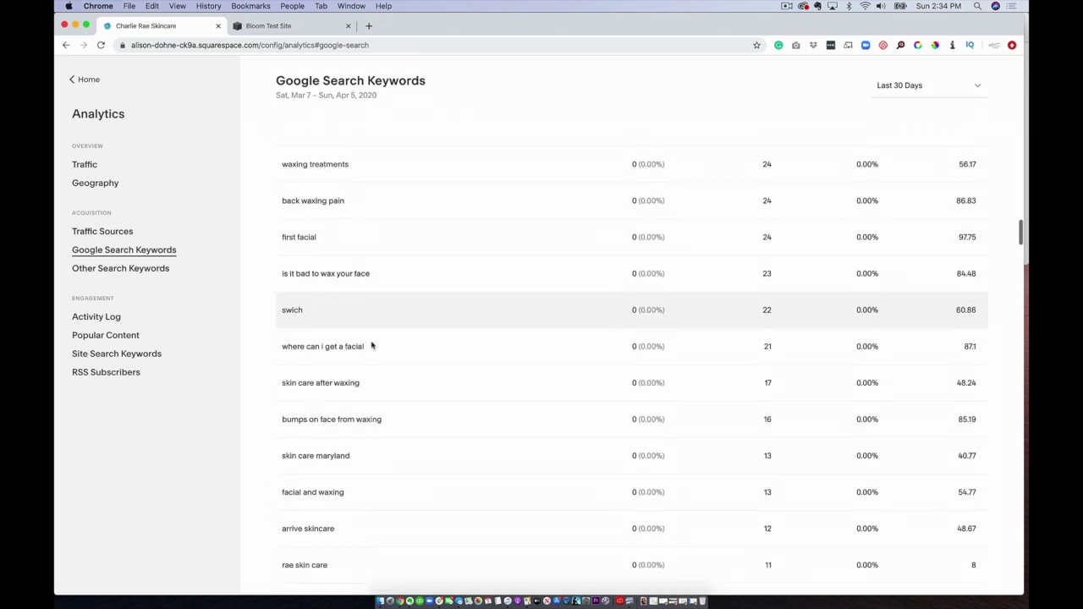
scroll(371, 344, up, 10)
scroll(371, 344, up, 15)
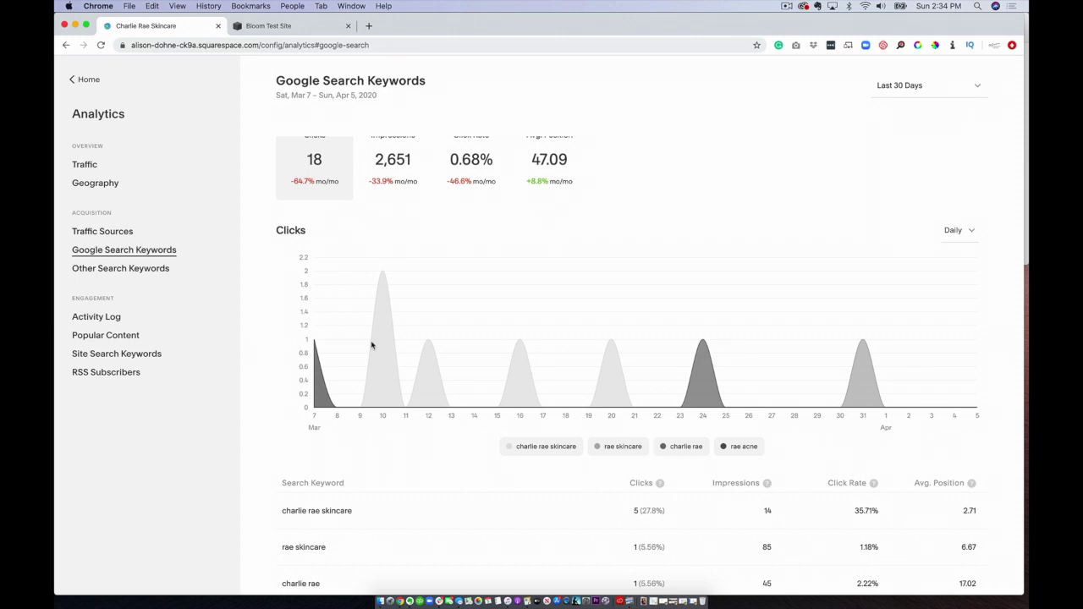
scroll(371, 345, down, 15)
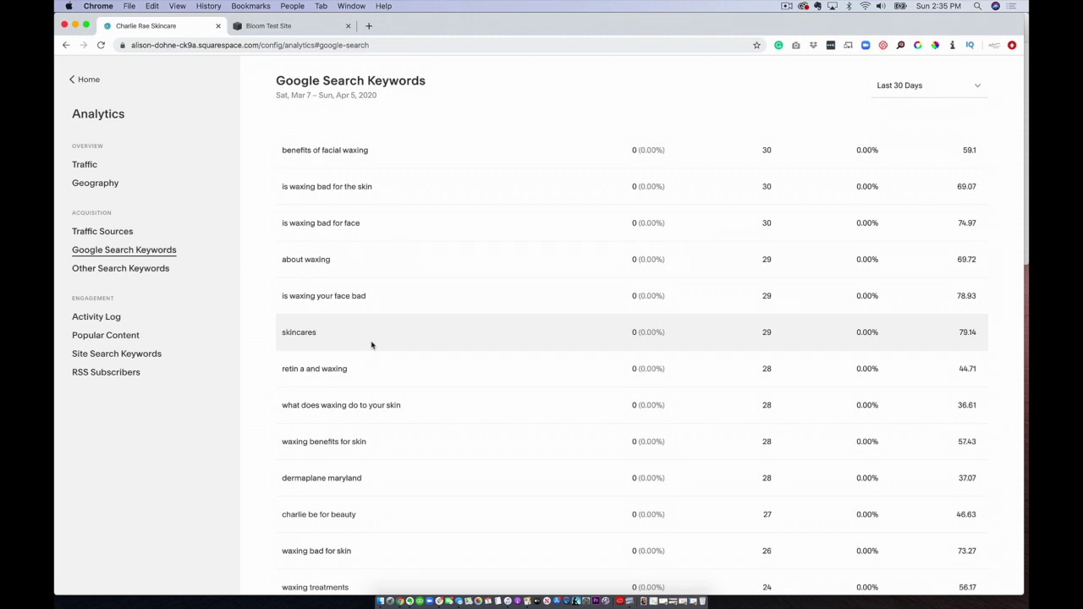
scroll(416, 380, up, 5)
scroll(416, 380, down, 6)
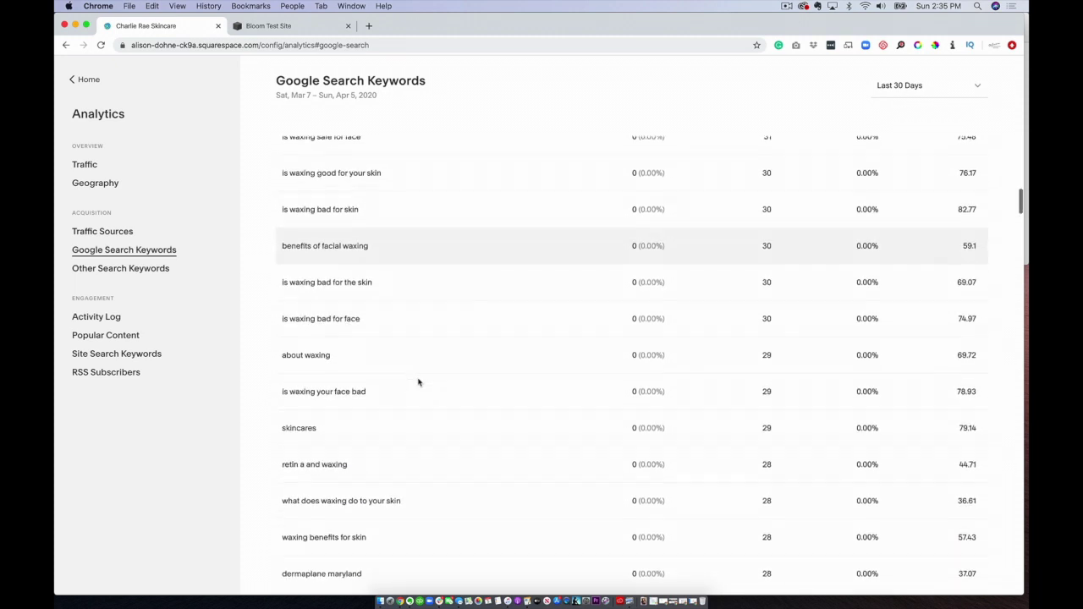
scroll(418, 382, down, 7)
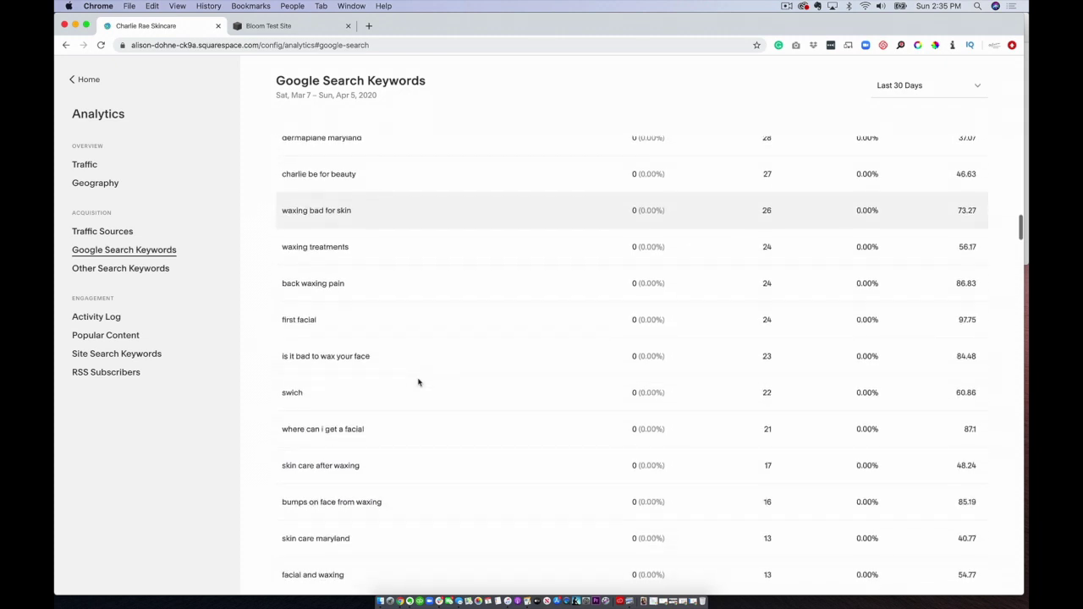
scroll(418, 382, down, 3)
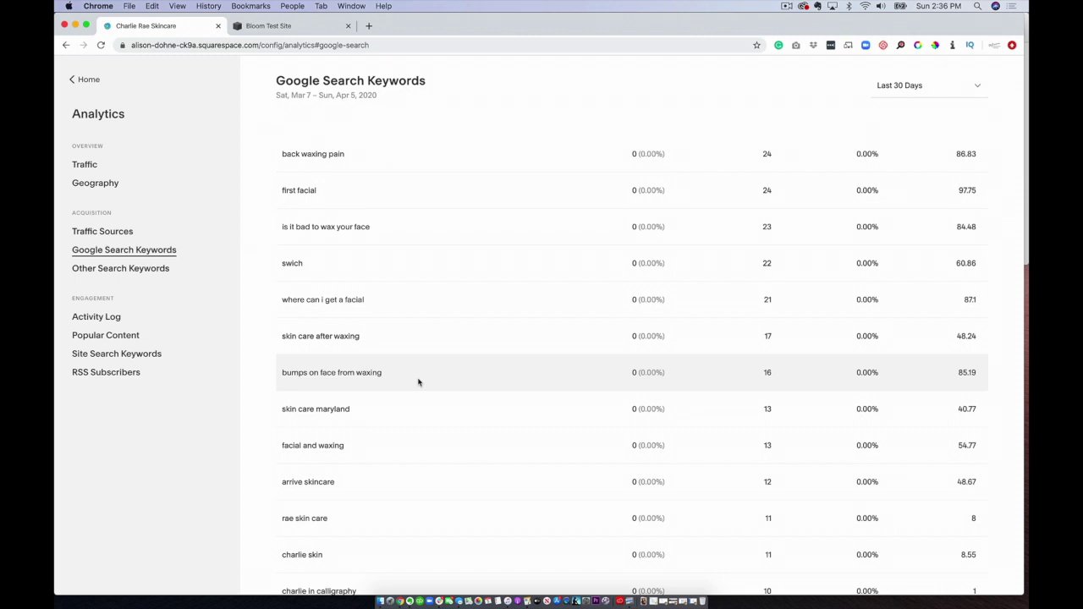
scroll(418, 381, up, 5)
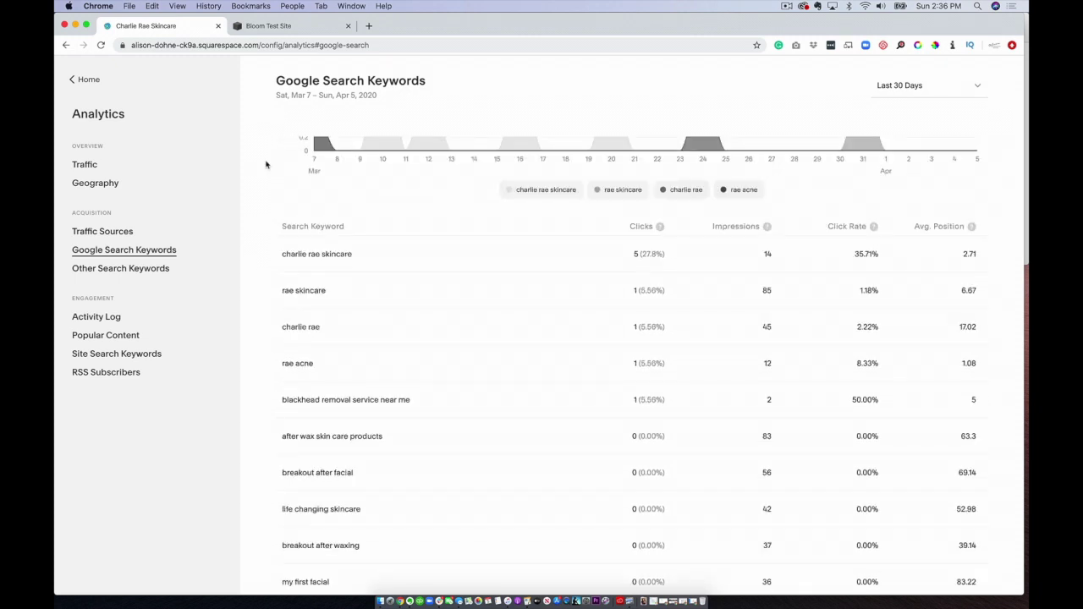